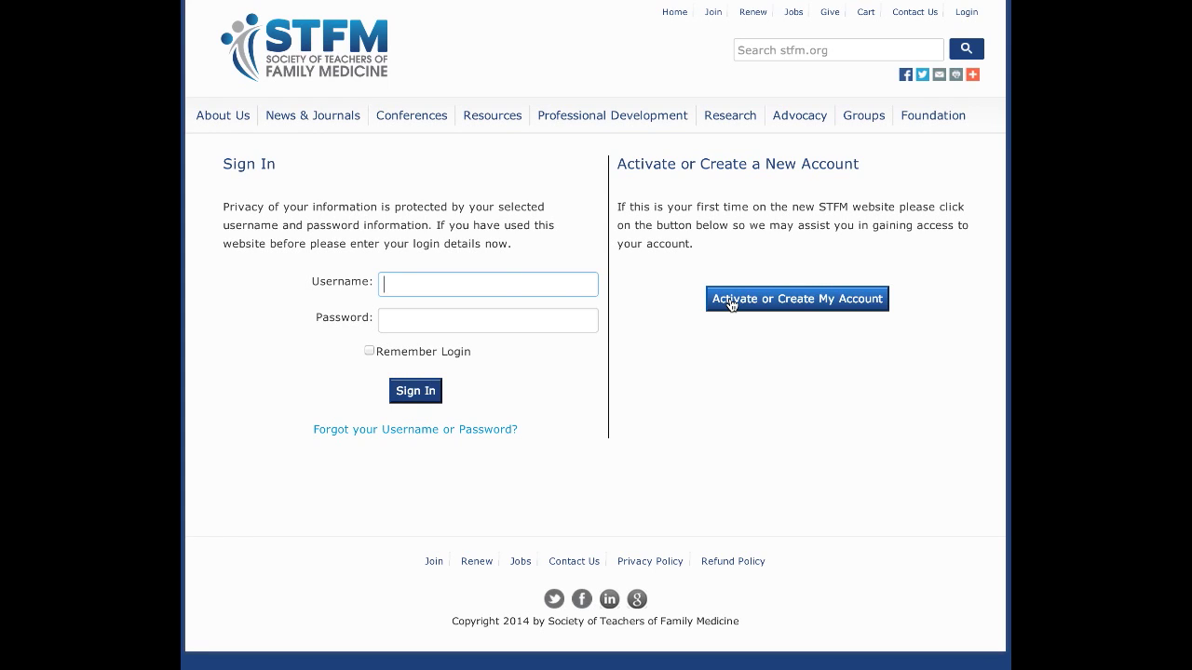
# Sign in to the STFM member account with the account username and password.
pyautogui.click(489, 282)
pyautogui.click(478, 326)
pyautogui.write('••••••••••')
pyautogui.click(425, 399)
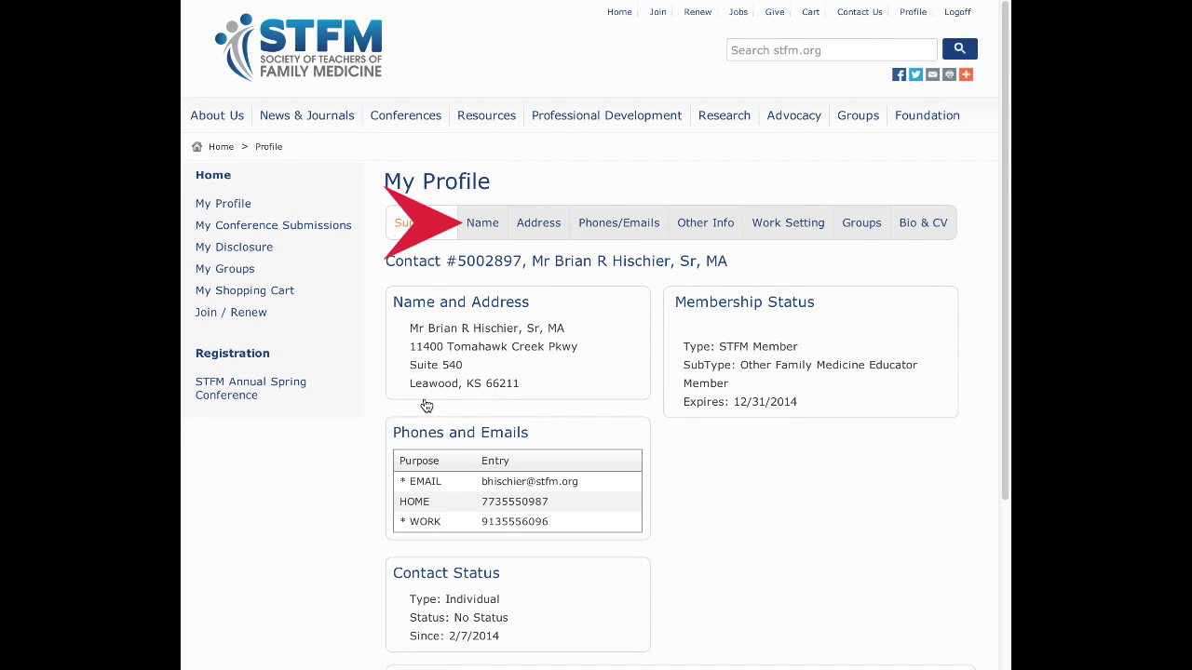
# Switch to the profile's Name page with the salutation, first name and suffix fields.
pyautogui.click(480, 228)
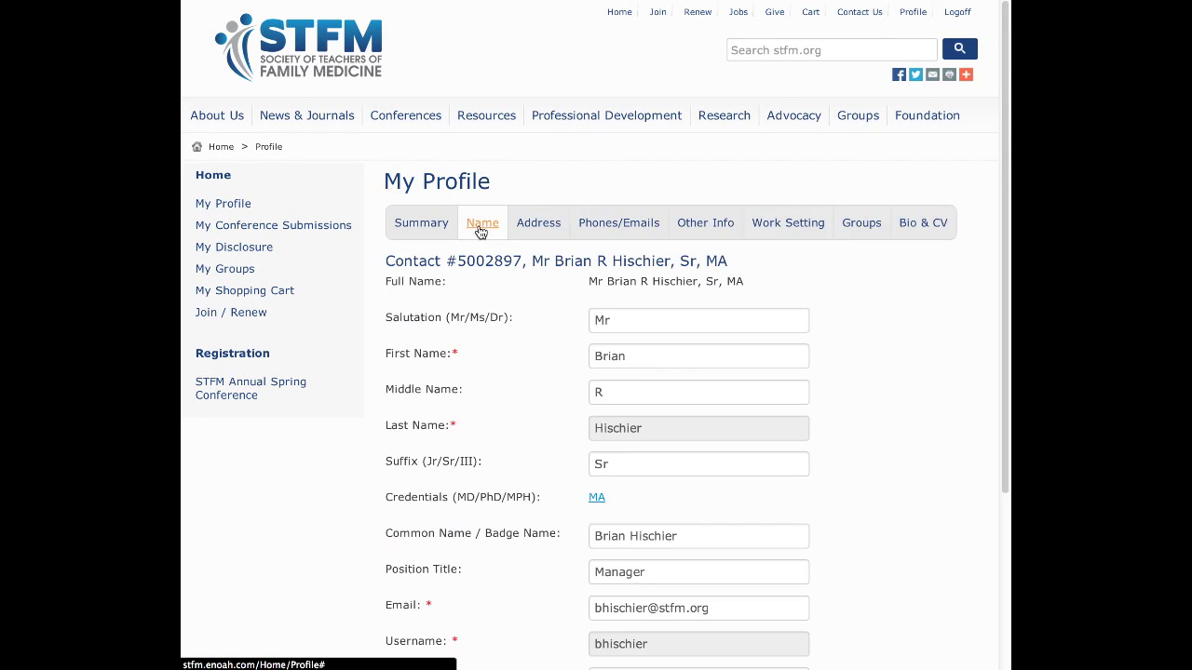
# Clear the Sr suffix from the profile name and save the changes.
pyautogui.click(614, 464)
pyautogui.press('BackSpace')
pyautogui.press('BackSpace')
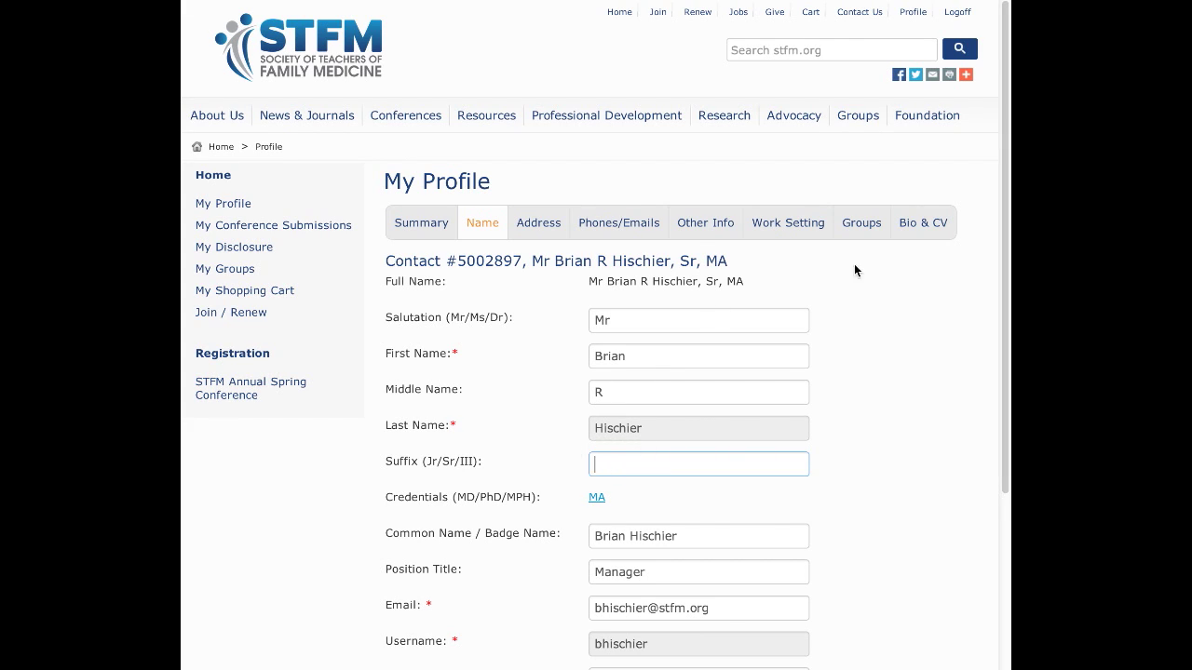
pyautogui.moveTo(1001, 269); pyautogui.dragTo(1003, 274)
pyautogui.scroll(-2, 1004, 275)
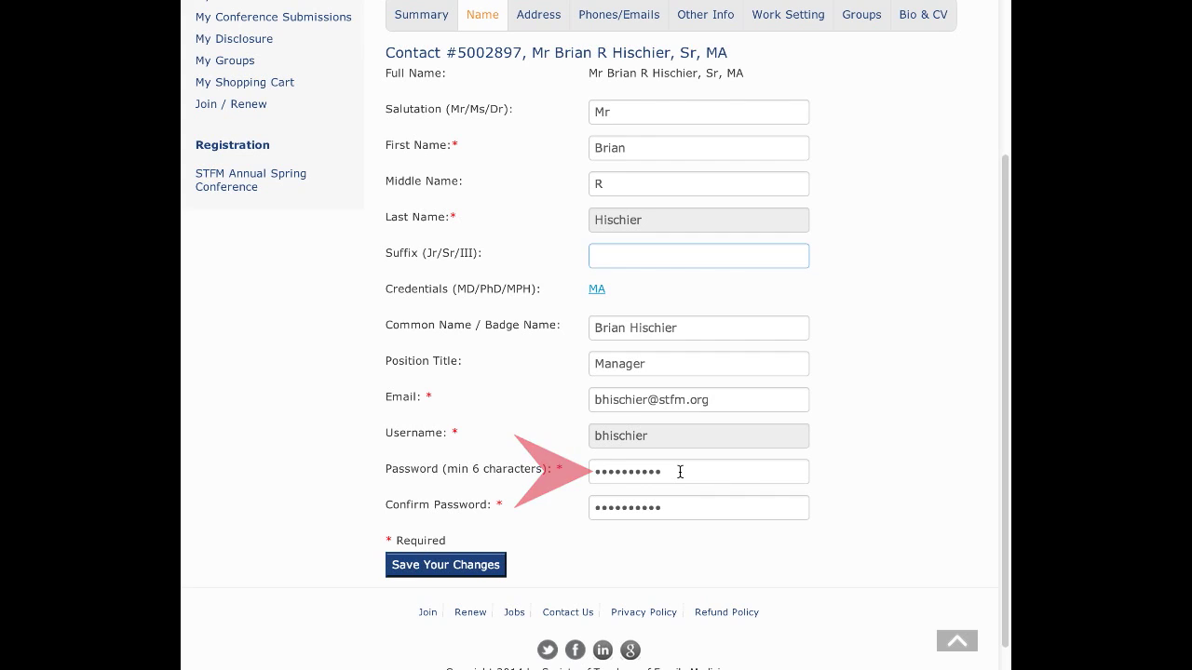
pyautogui.click(490, 565)
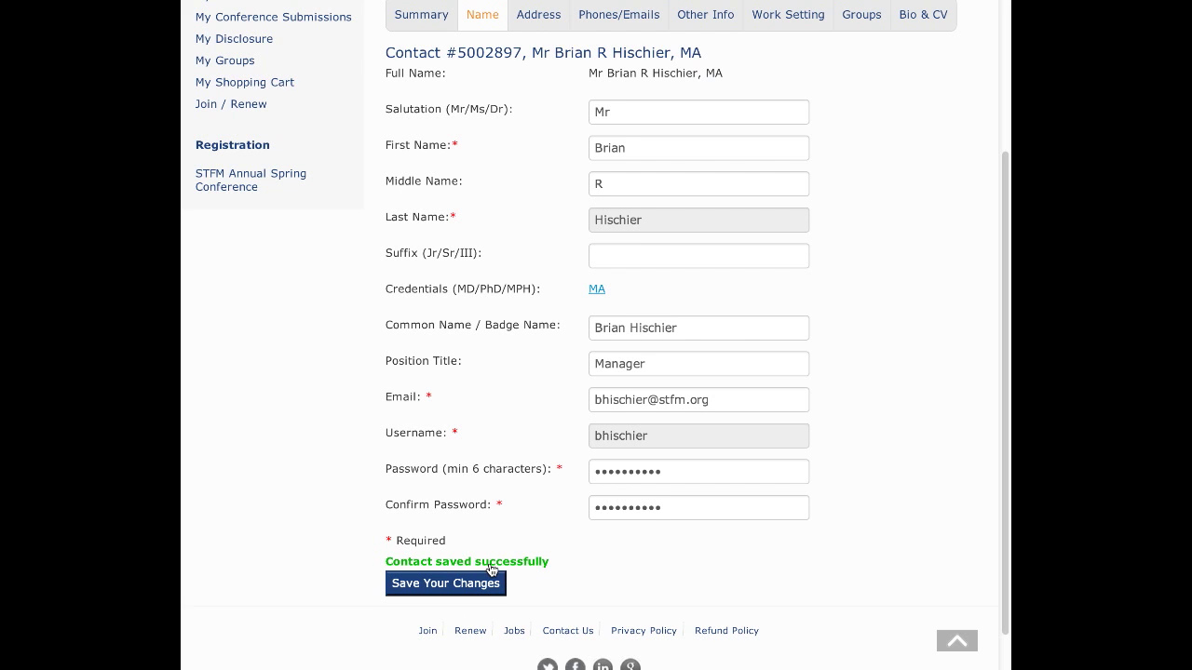
# Return to the Summary and open the Address page listing the employment and home addresses.
pyautogui.click(423, 19)
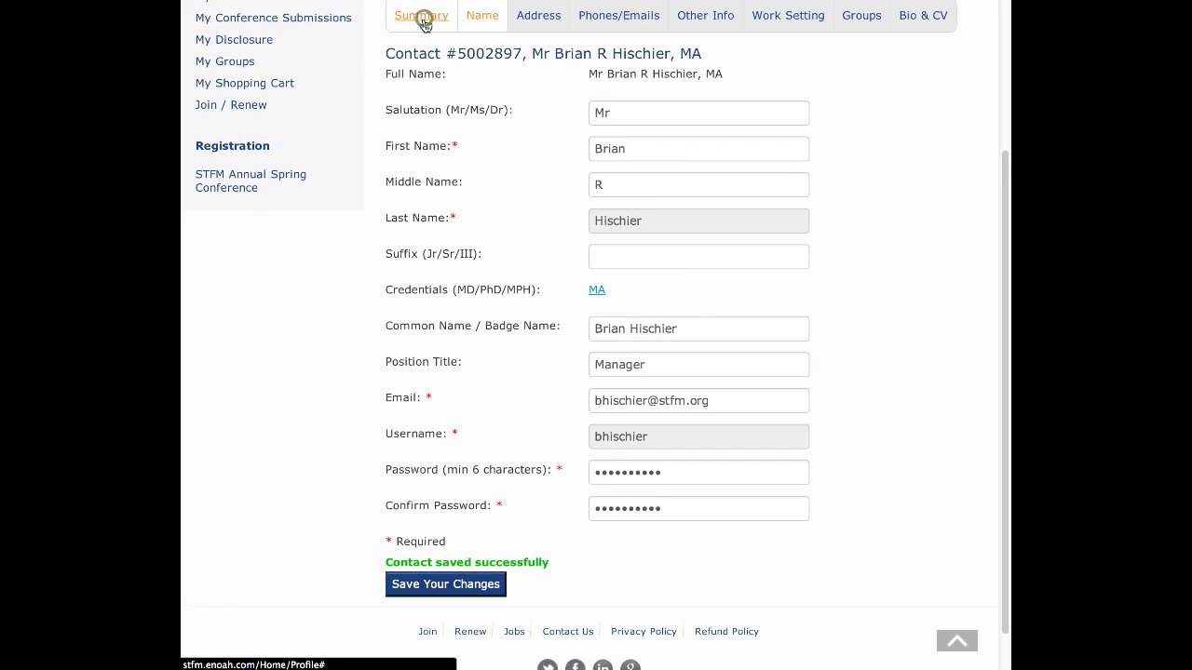
pyautogui.moveTo(1003, 313); pyautogui.dragTo(999, 217)
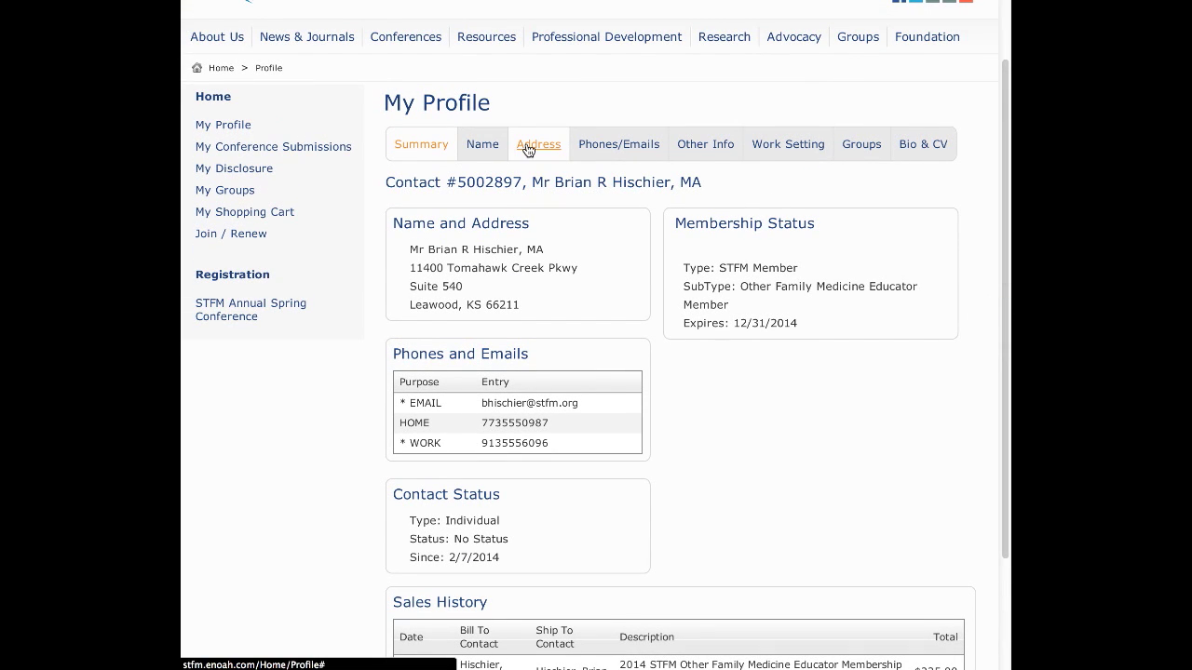
pyautogui.click(527, 145)
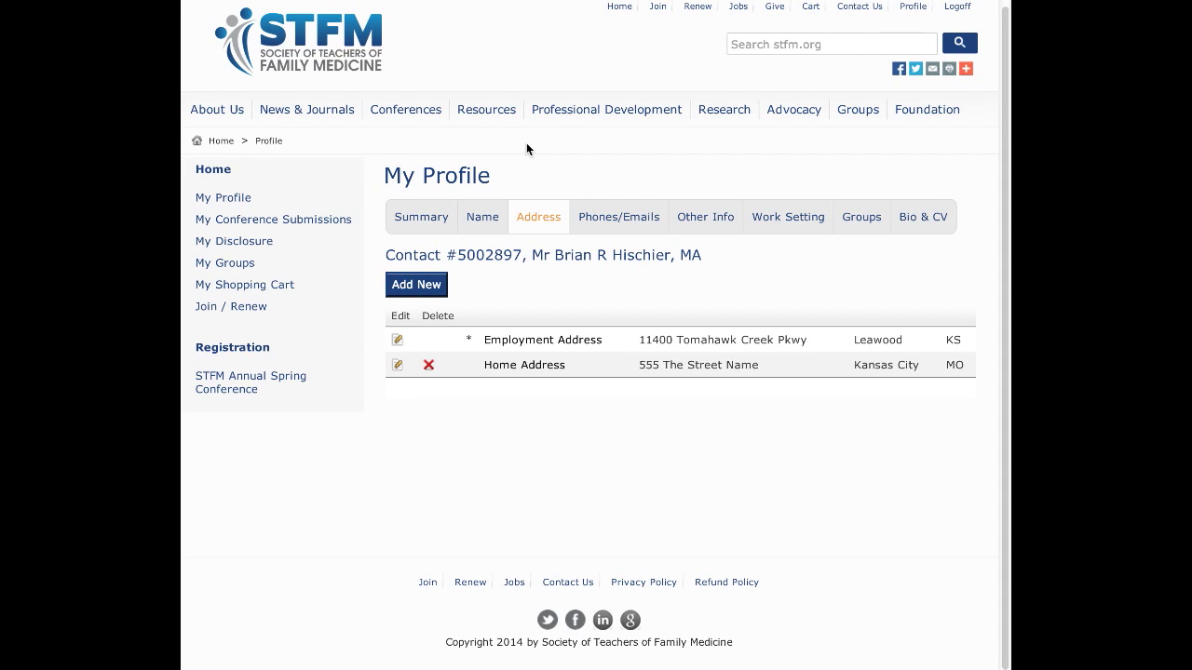
pyautogui.click(423, 284)
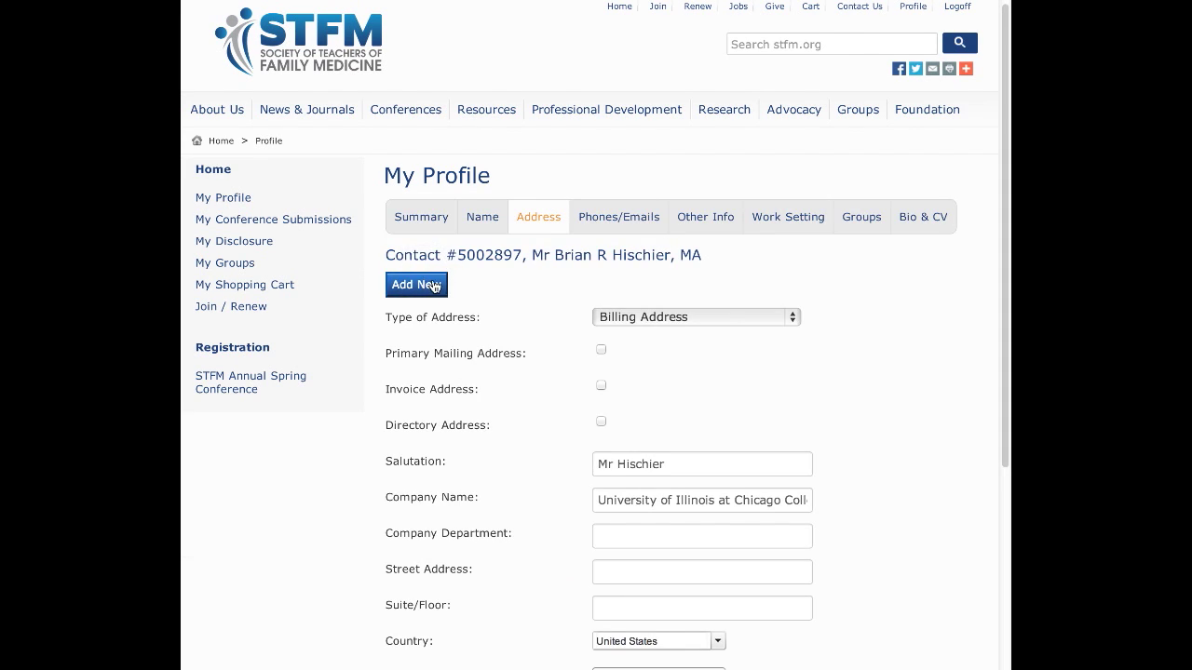
pyautogui.click(788, 318)
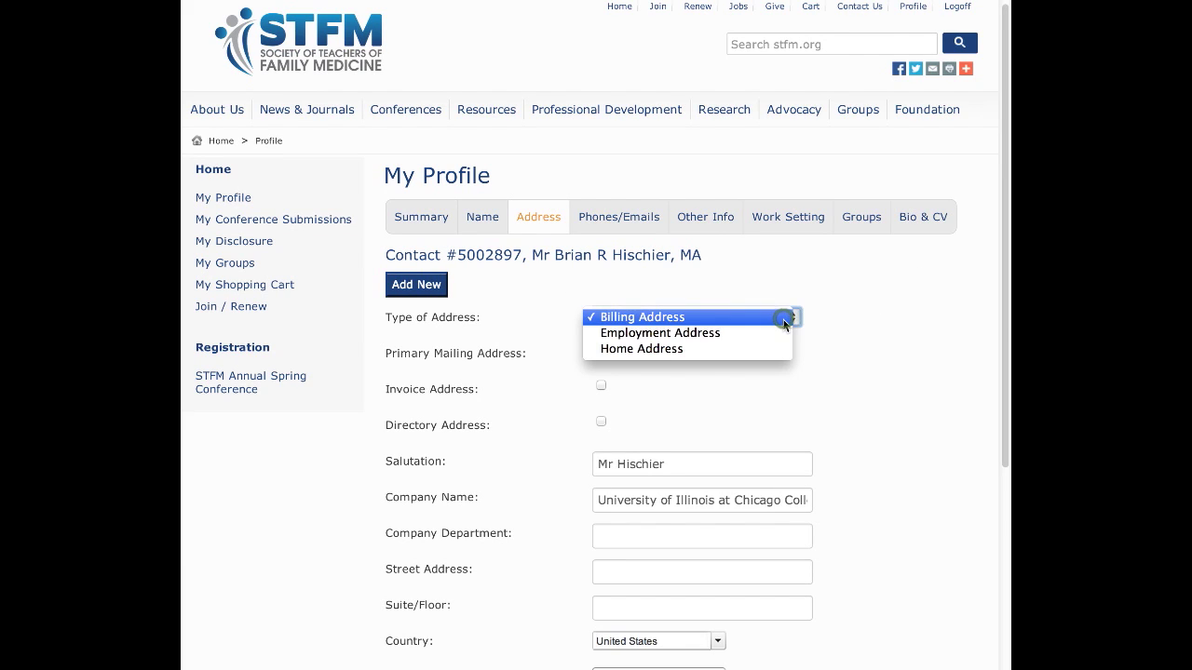
pyautogui.click(779, 318)
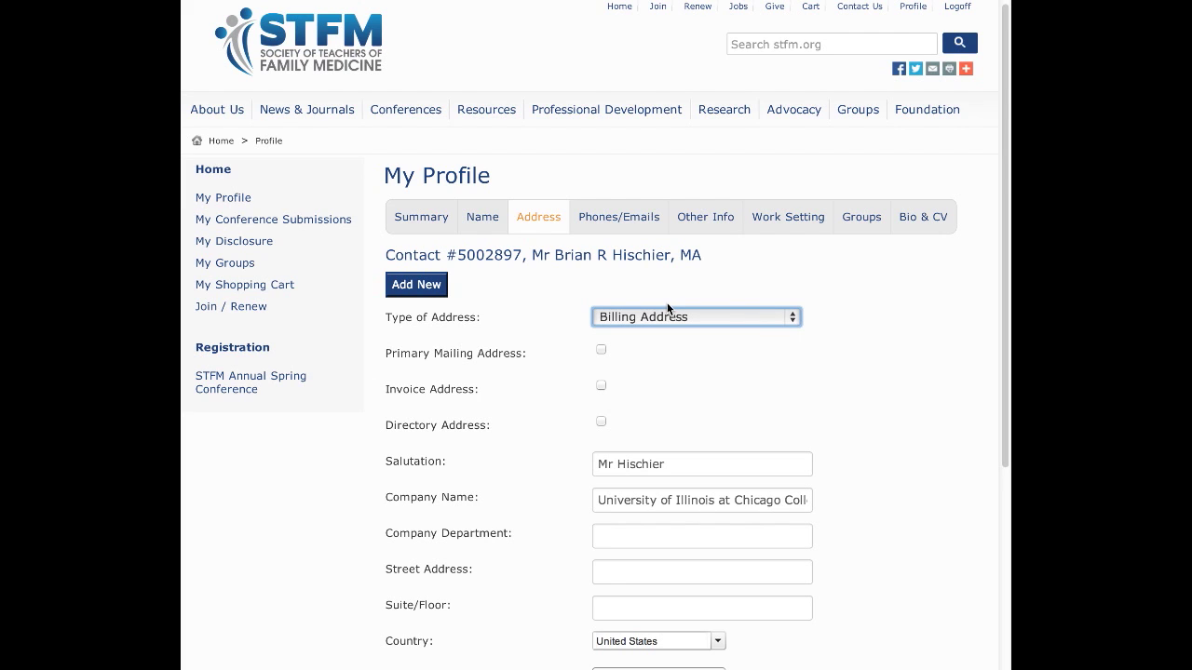
pyautogui.click(538, 216)
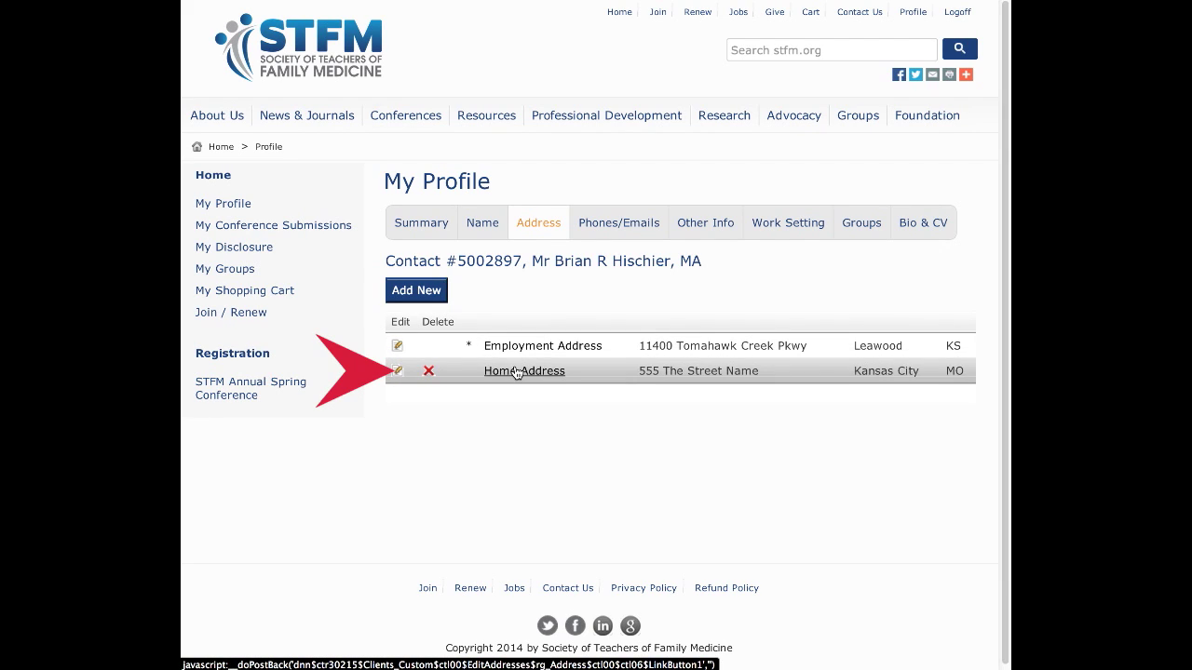
# Update the Home Address with Directory Address left unchecked.
pyautogui.click(398, 372)
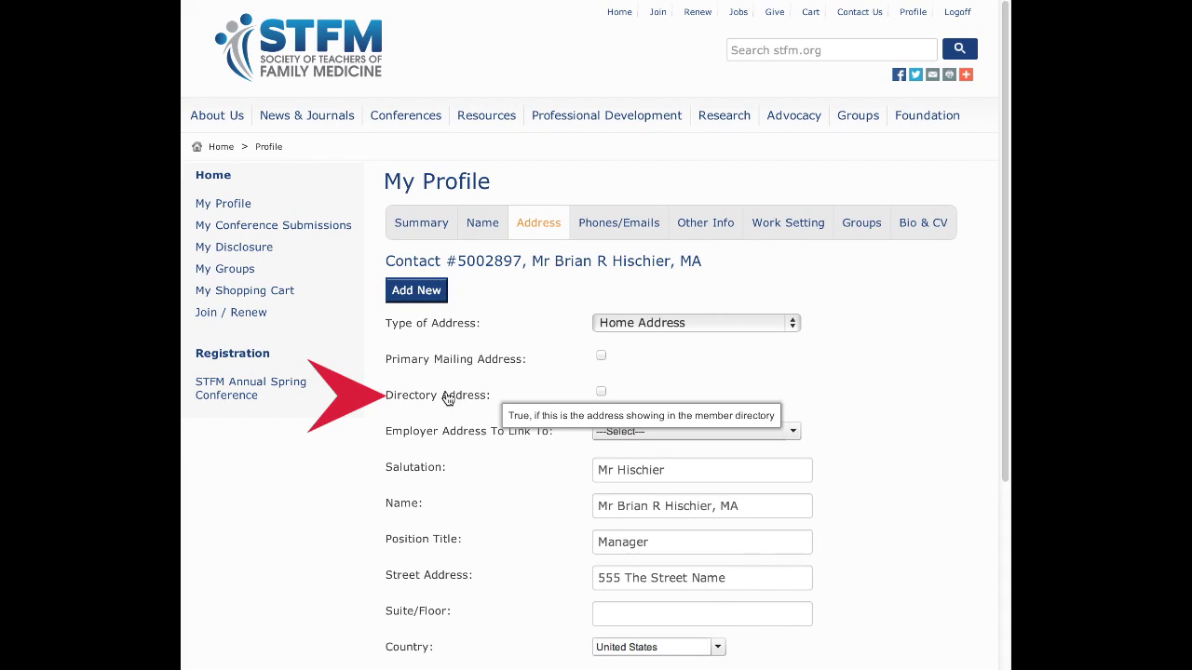
pyautogui.click(601, 393)
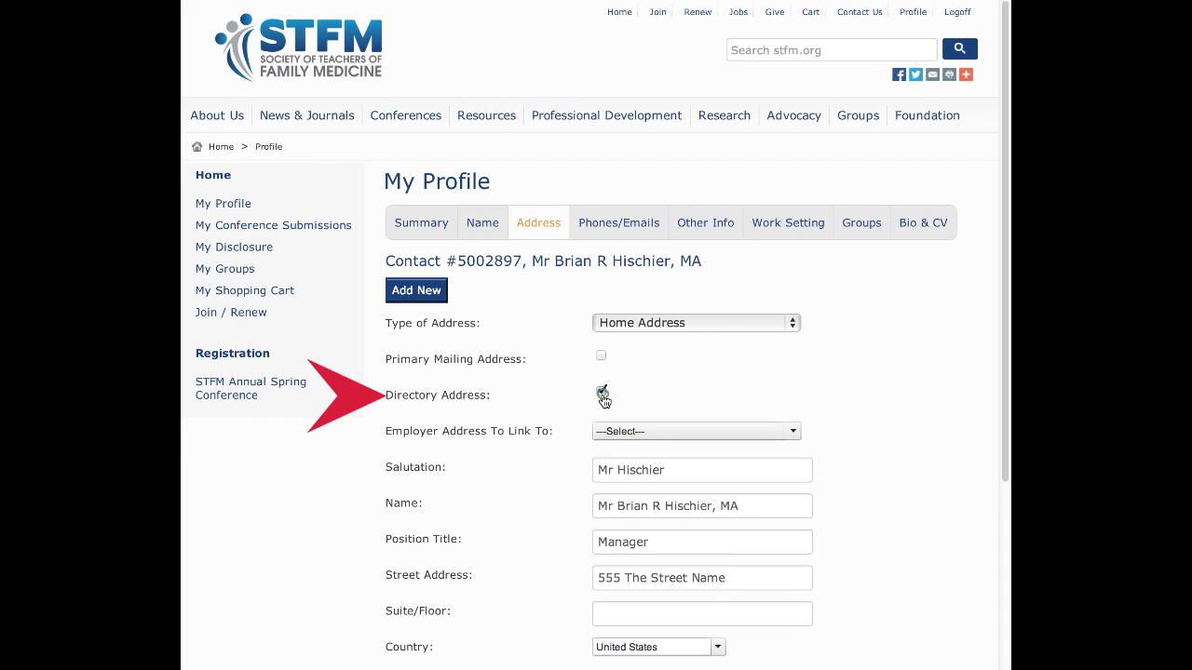
pyautogui.click(601, 393)
pyautogui.moveTo(1004, 386); pyautogui.dragTo(1008, 564)
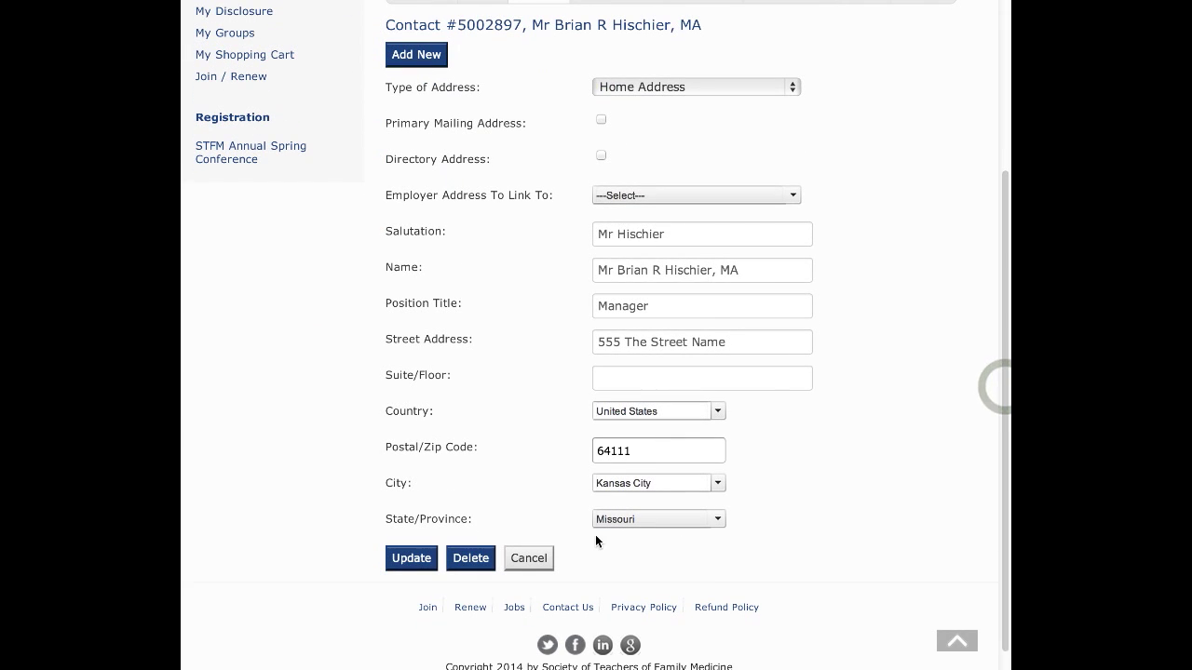
pyautogui.click(418, 561)
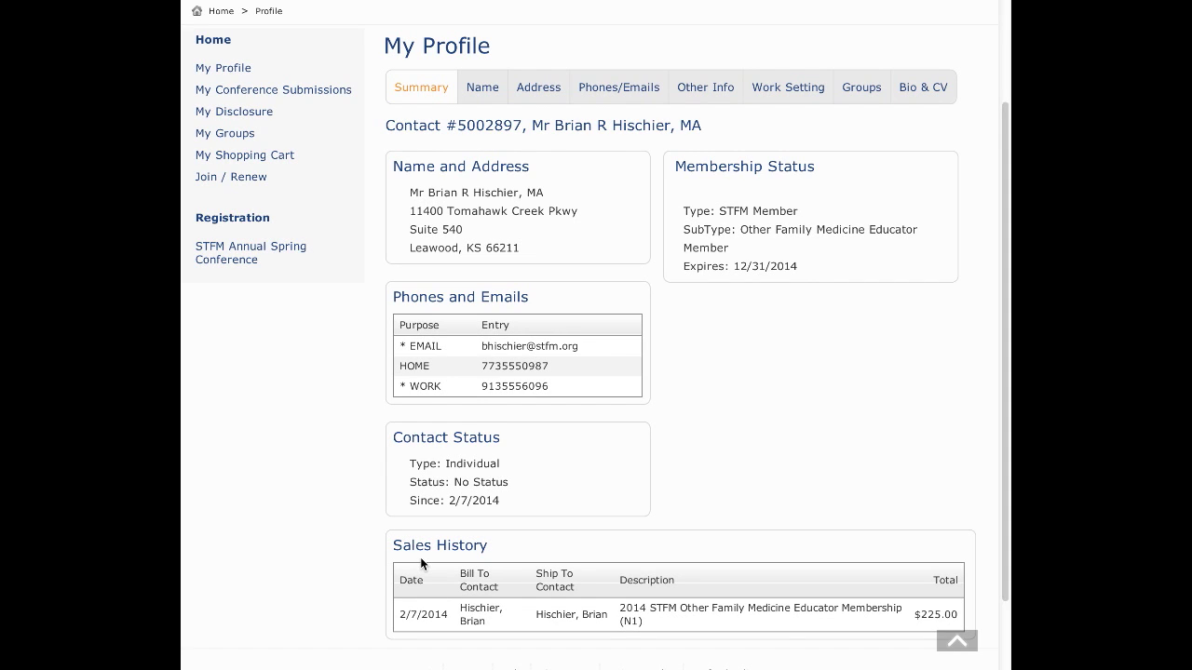
# Show the Phones/Emails list with the e-mail address, home phone and work phone.
pyautogui.click(605, 86)
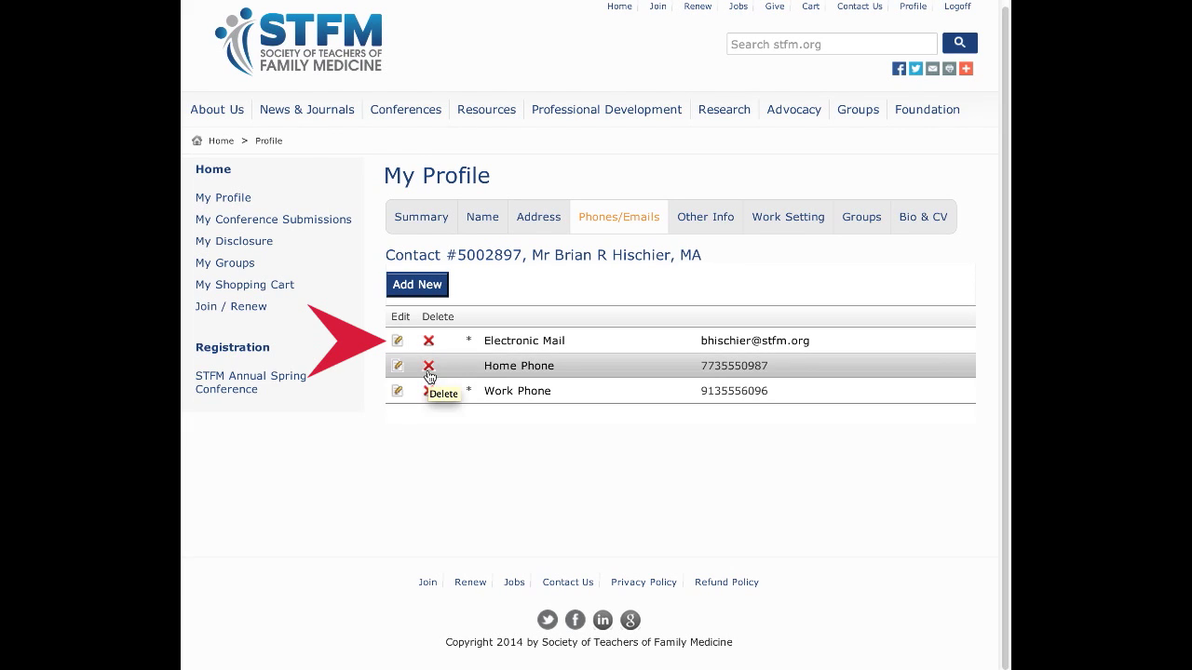
pyautogui.click(431, 289)
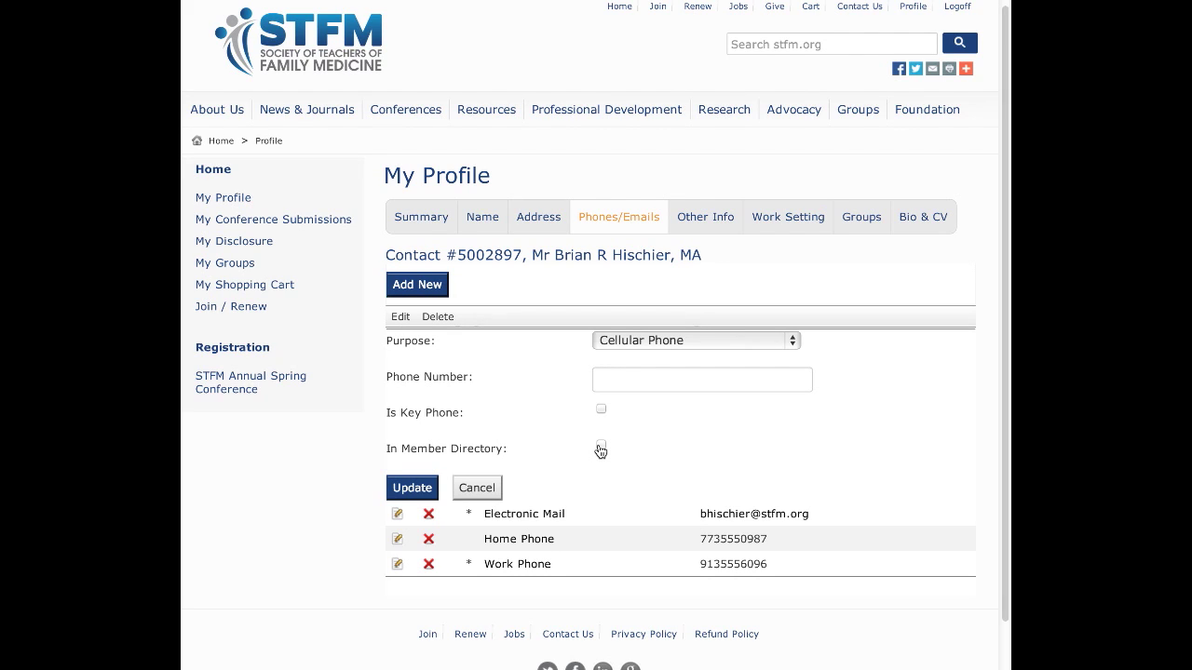
pyautogui.click(623, 341)
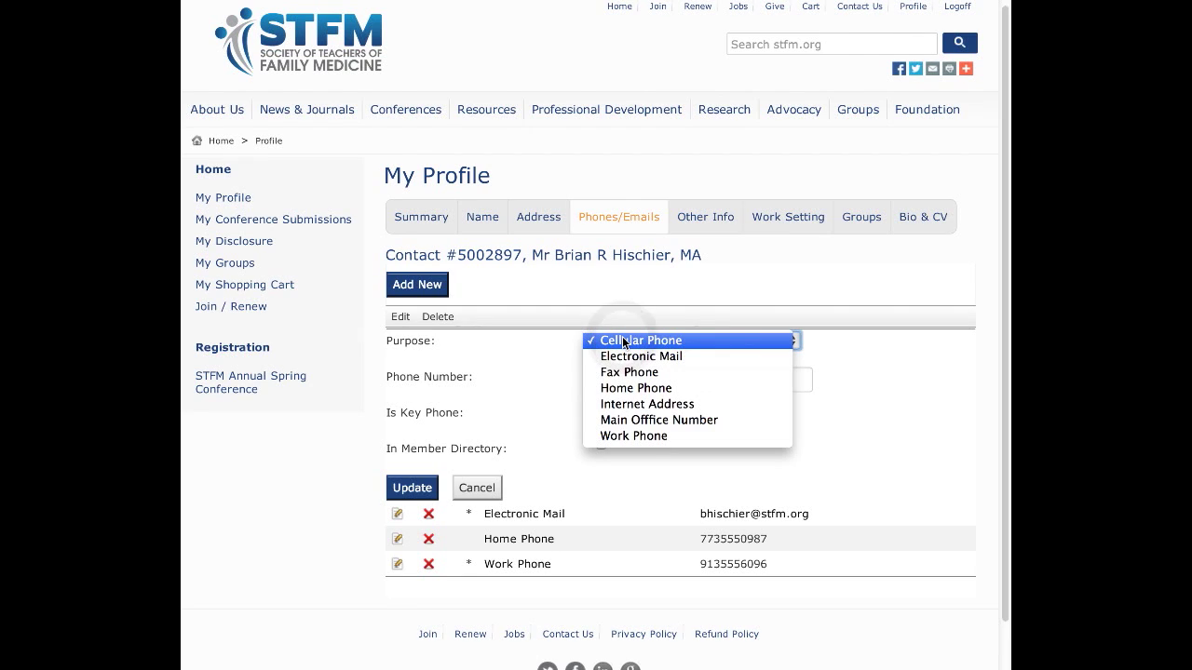
pyautogui.click(629, 404)
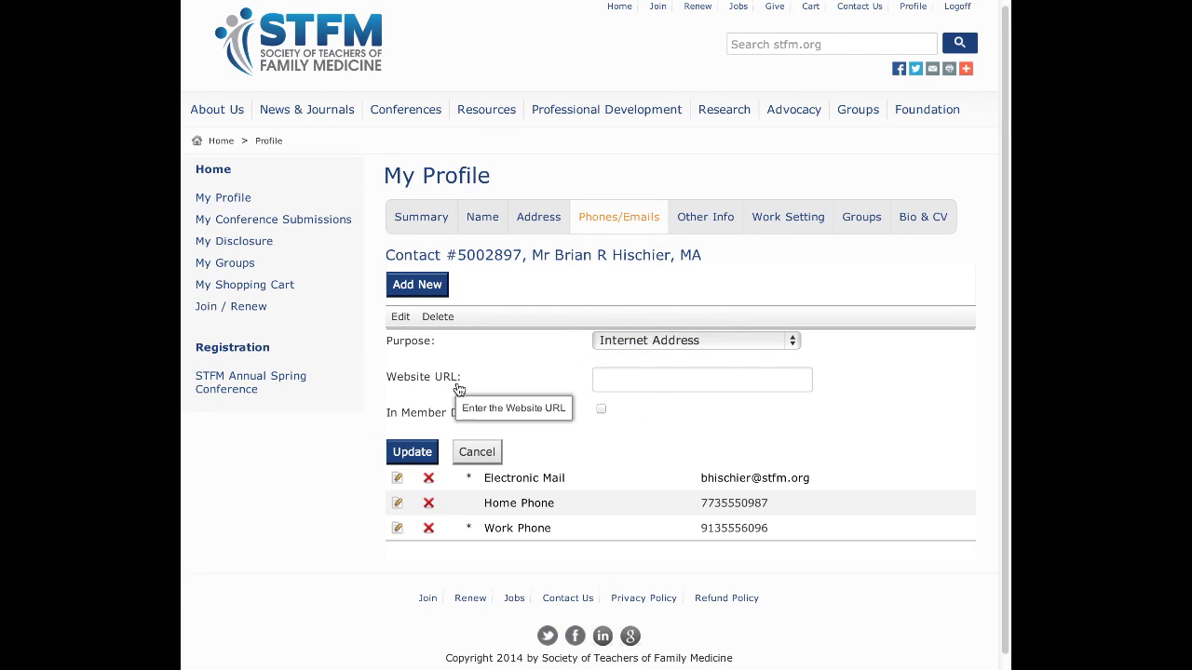
pyautogui.write('www.stfm.org')
pyautogui.click(601, 408)
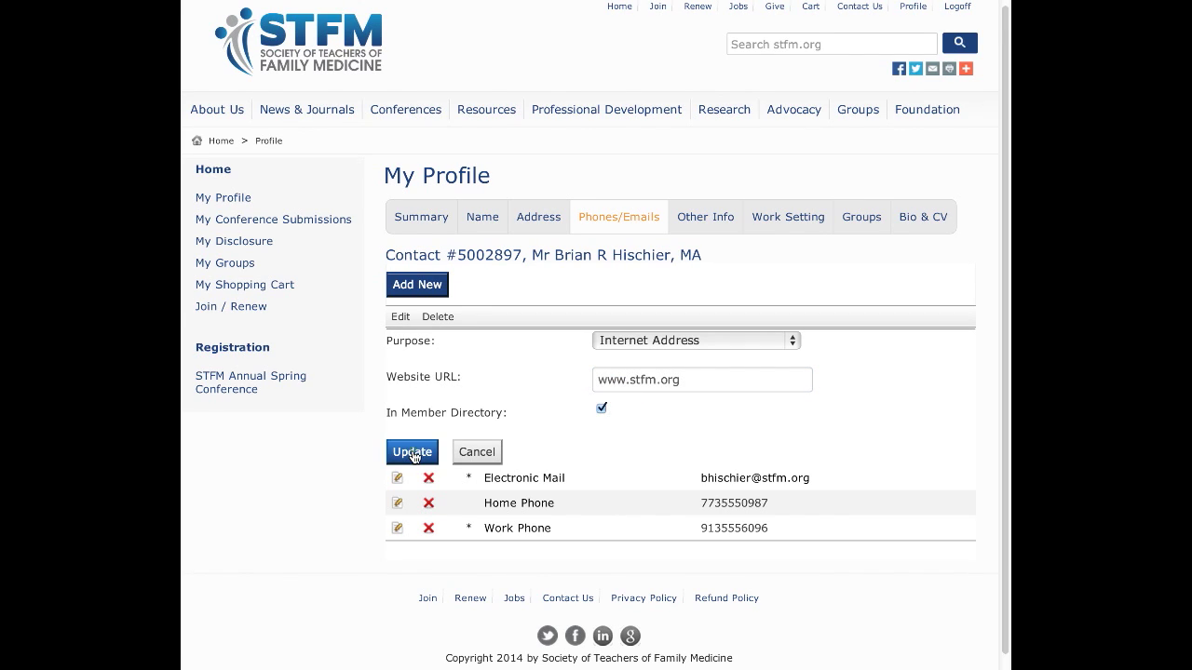
pyautogui.click(413, 452)
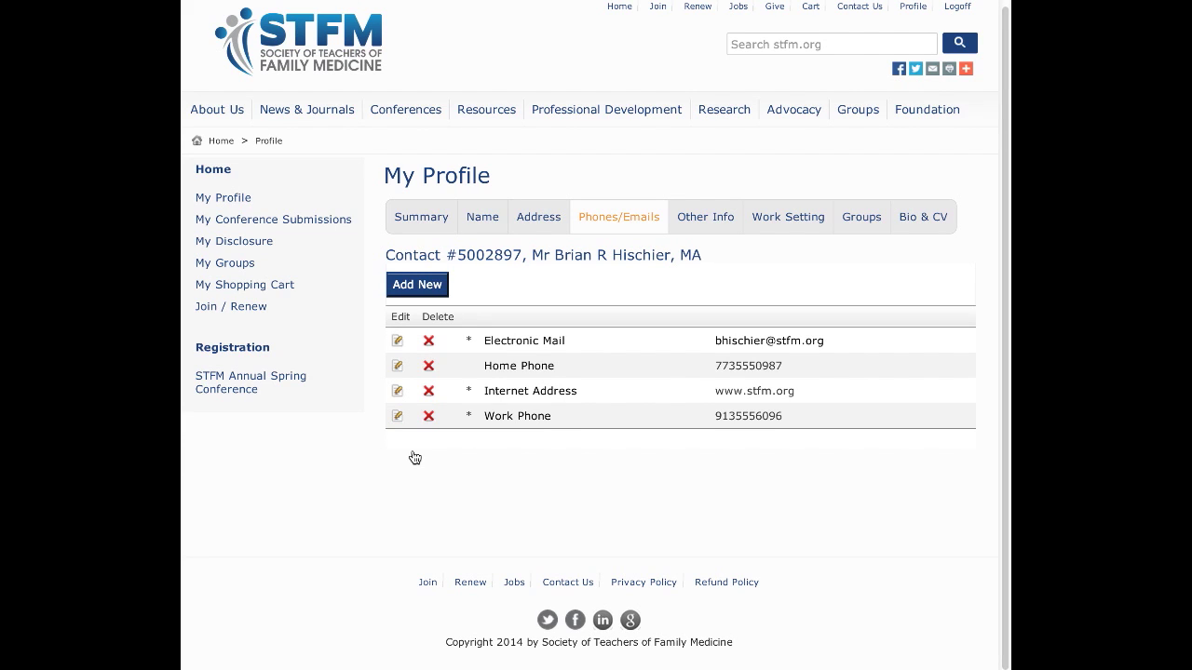
pyautogui.click(707, 224)
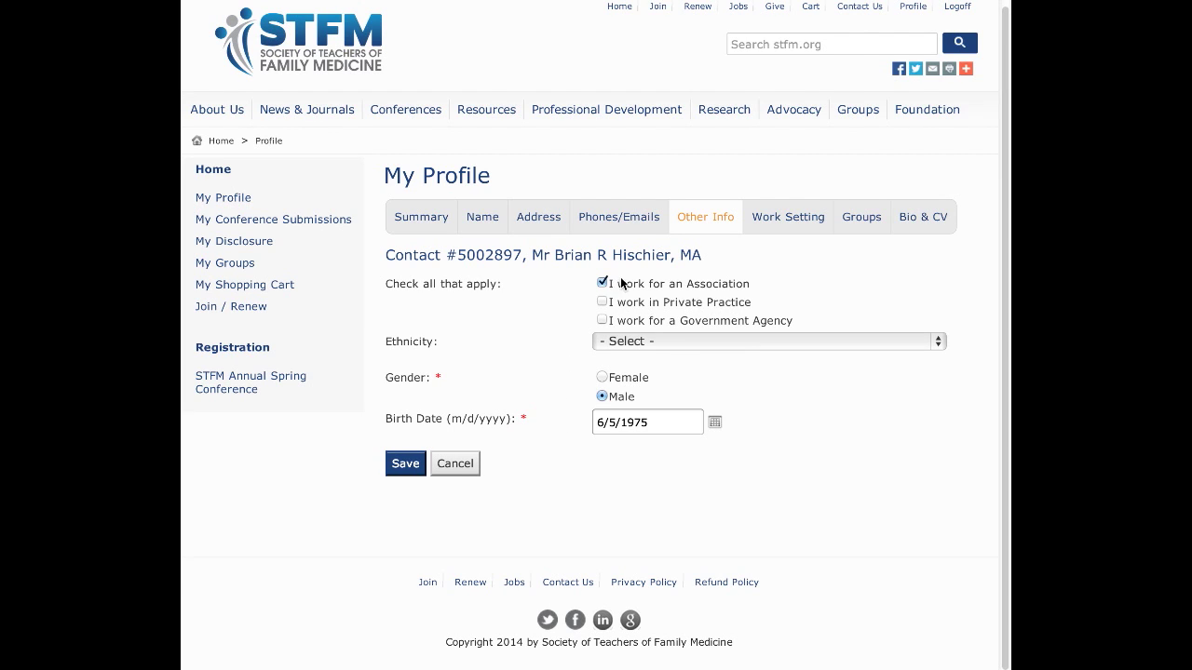
# Show the Work Setting page with the medical school and residency program details.
pyautogui.click(790, 220)
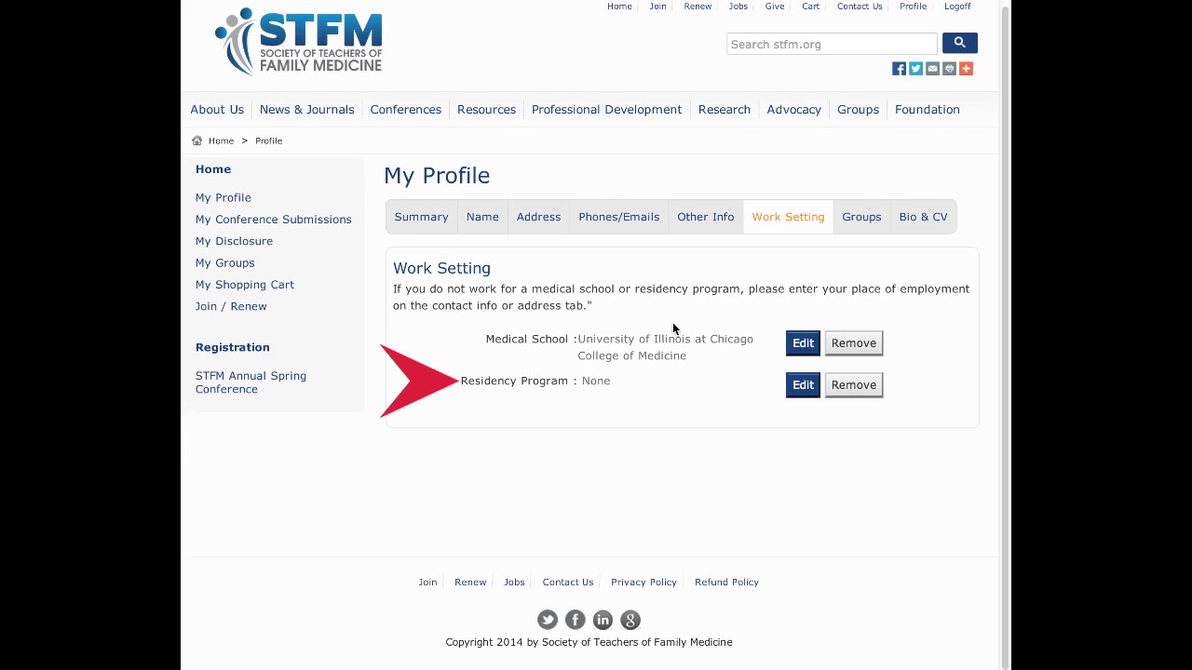
# Add Group On Disabilities to the selected special interest groups.
pyautogui.click(858, 219)
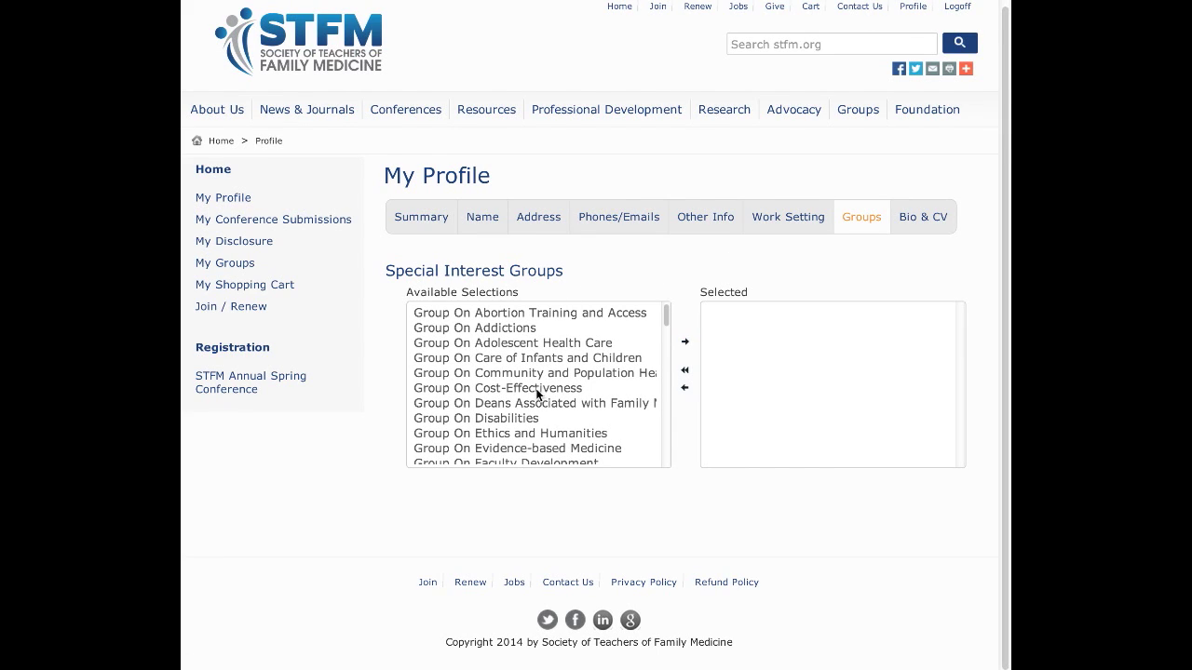
pyautogui.click(537, 418)
pyautogui.click(686, 341)
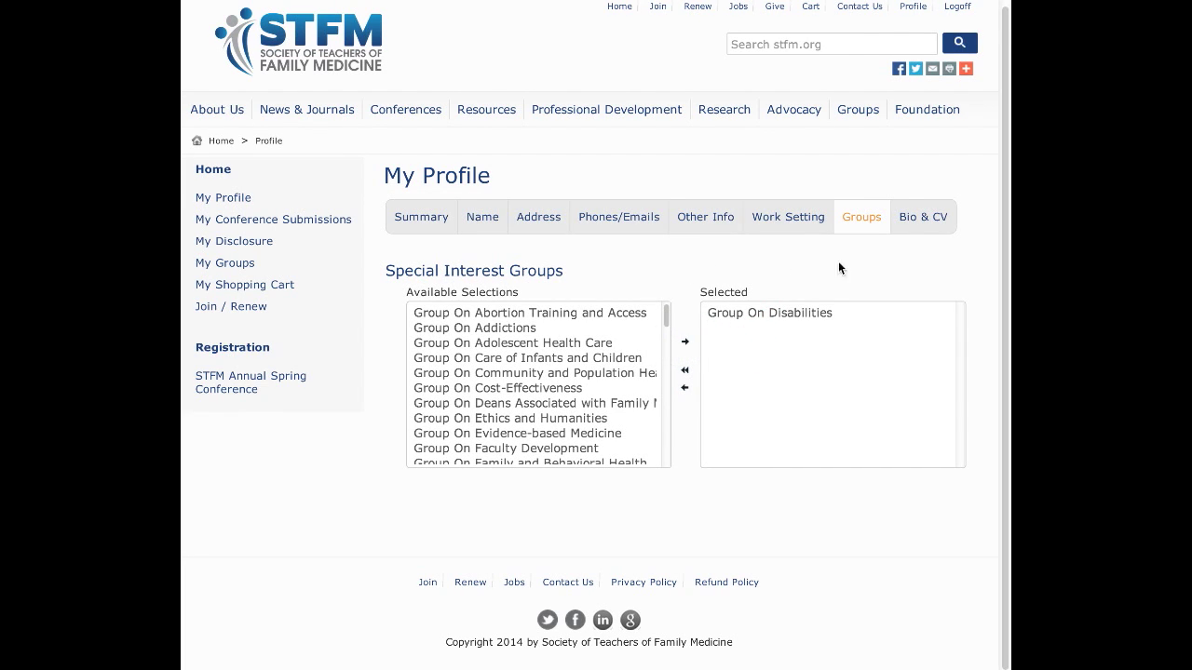
pyautogui.click(912, 218)
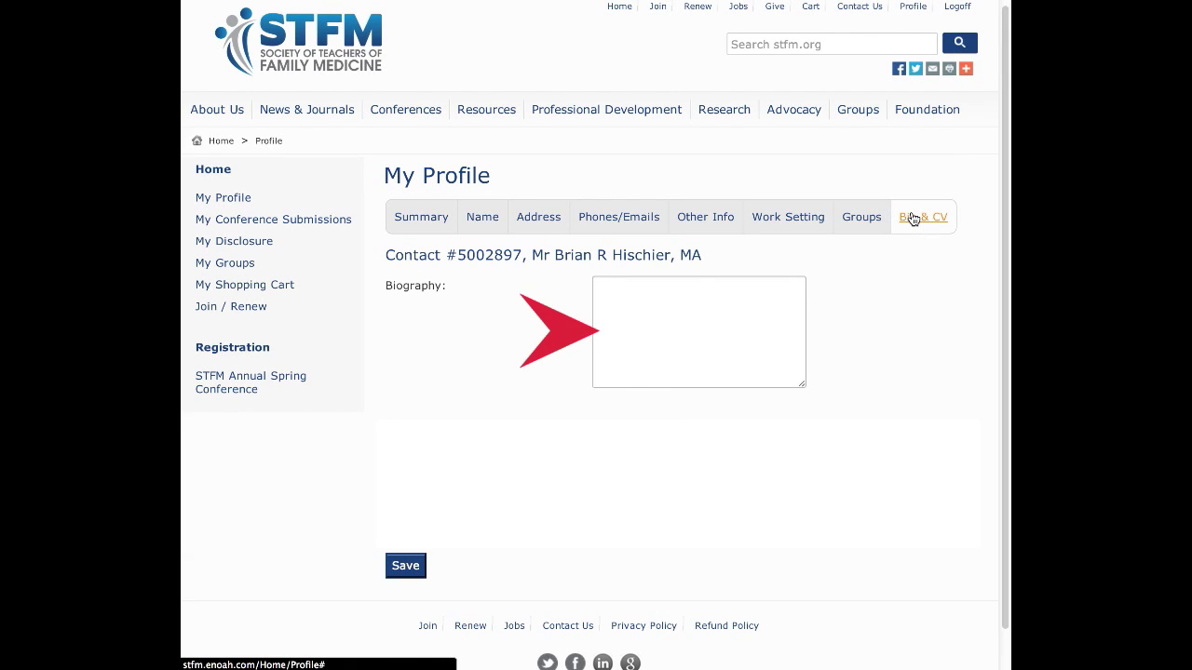
# Return to the profile summary and scroll to confirm Group On Disabilities is listed.
pyautogui.click(419, 222)
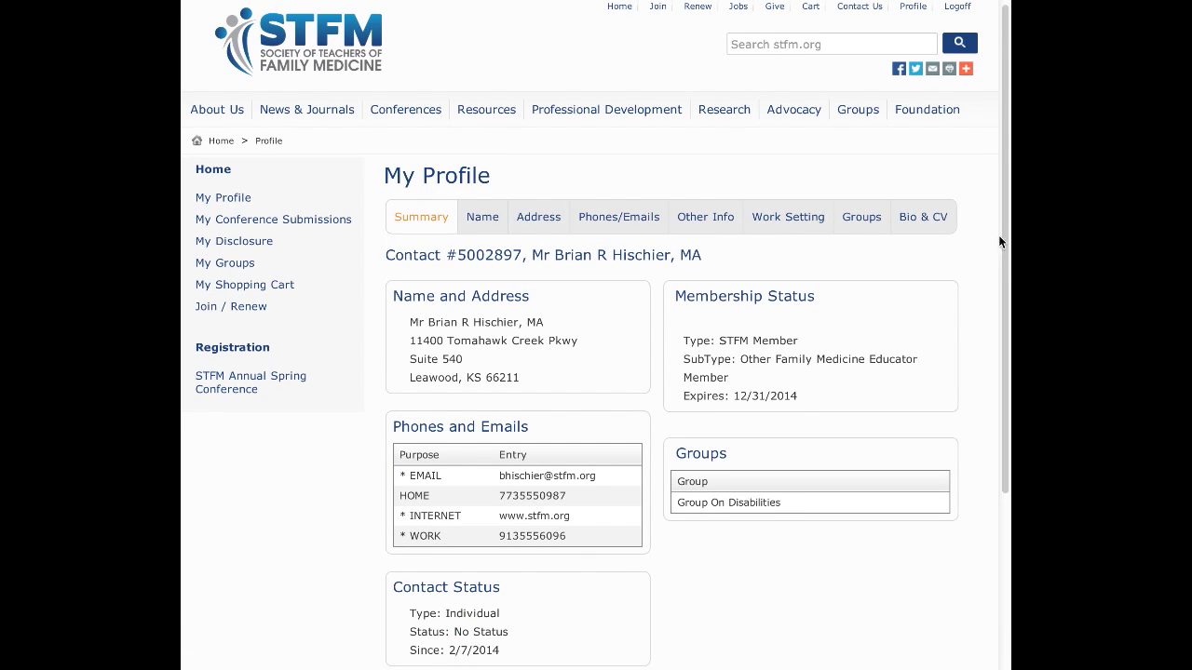
pyautogui.moveTo(1003, 234); pyautogui.dragTo(1004, 458)
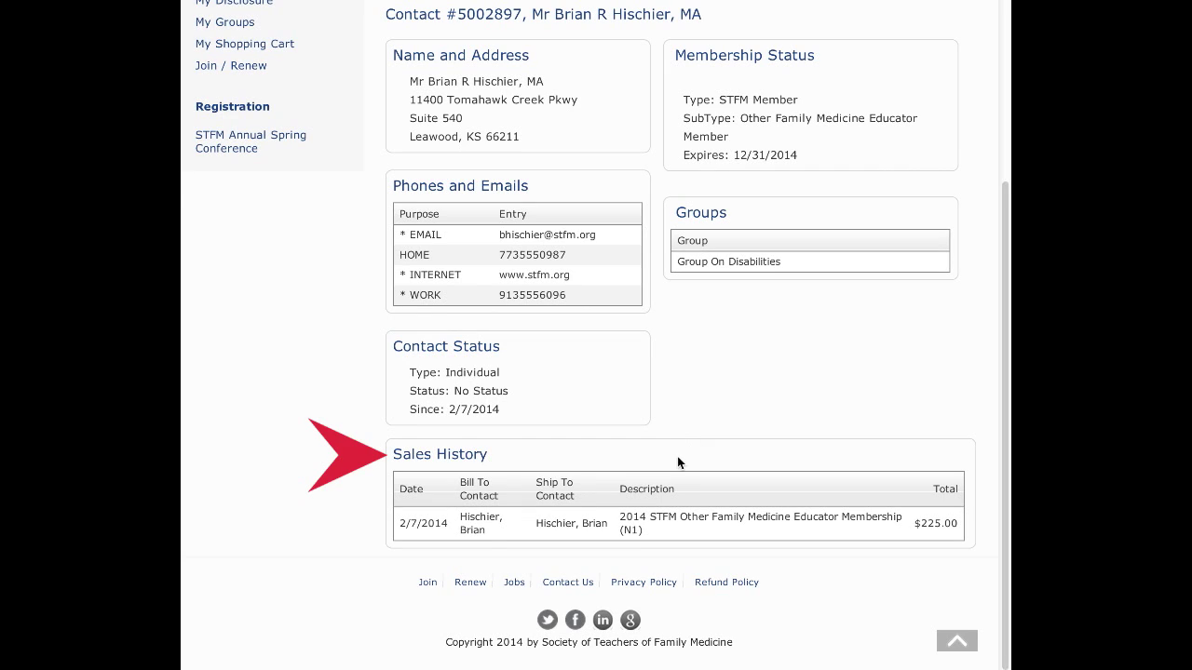